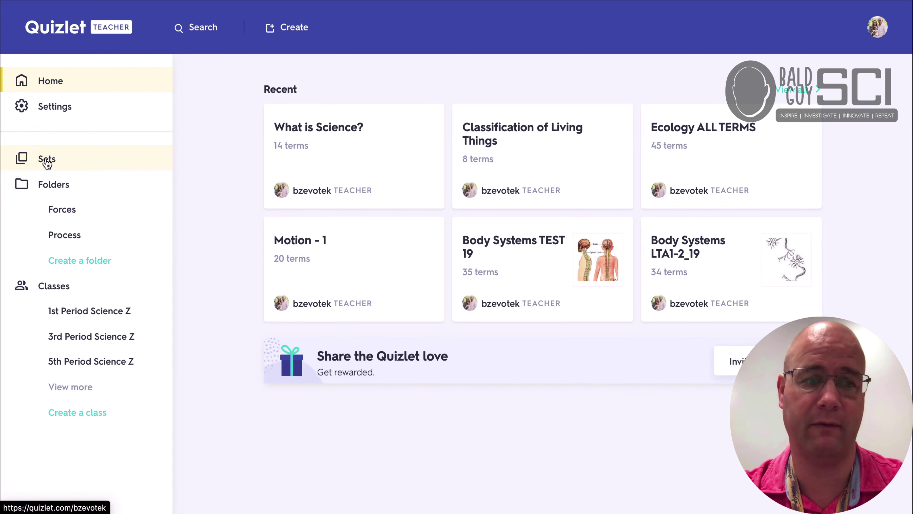
Open the What is Science? set from Sets and flip its first card, inferring, over and back.
left_click(47, 164)
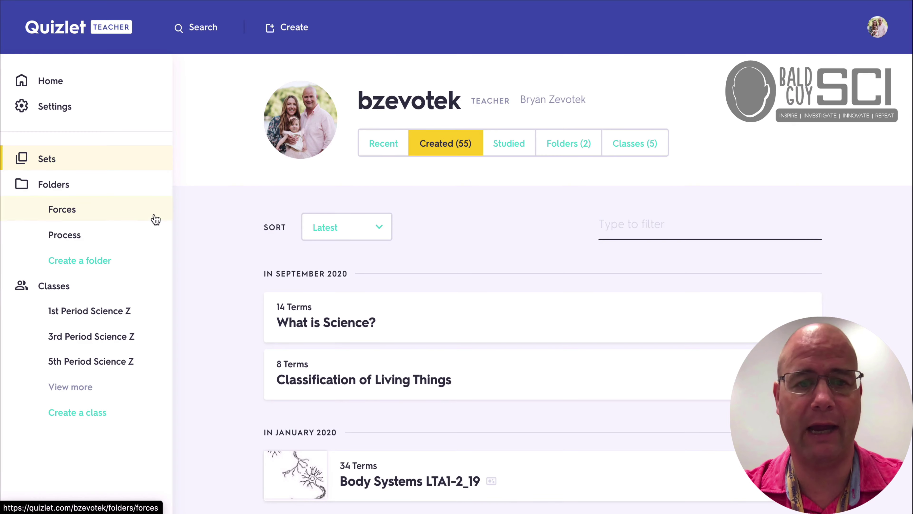
scroll(156, 219, "down", 4)
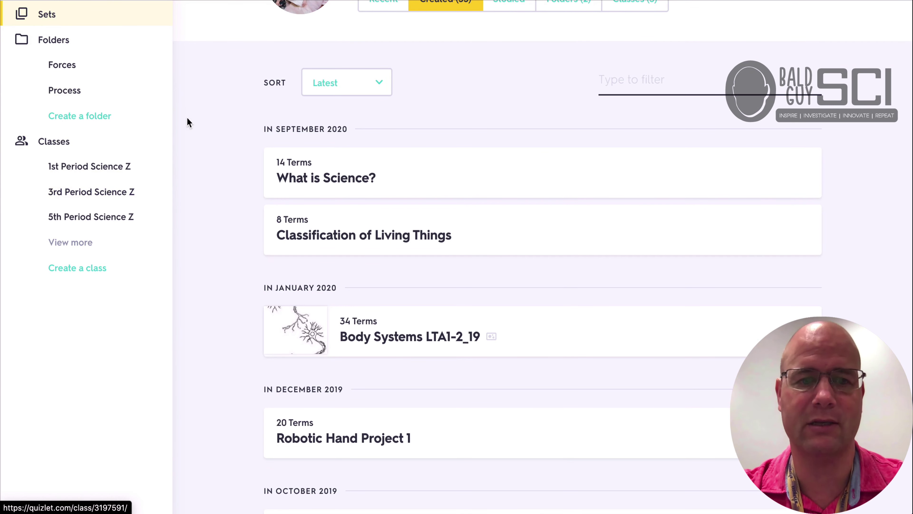
scroll(187, 118, "down", 1)
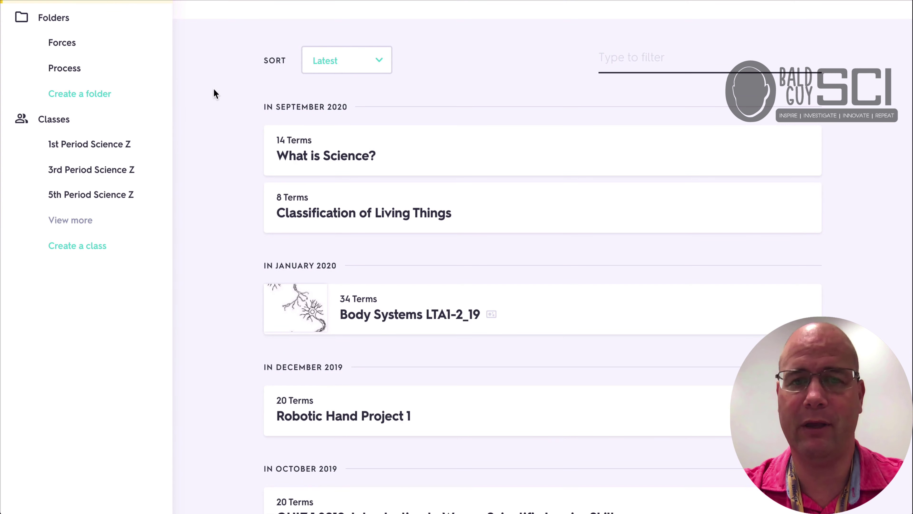
left_click(298, 153)
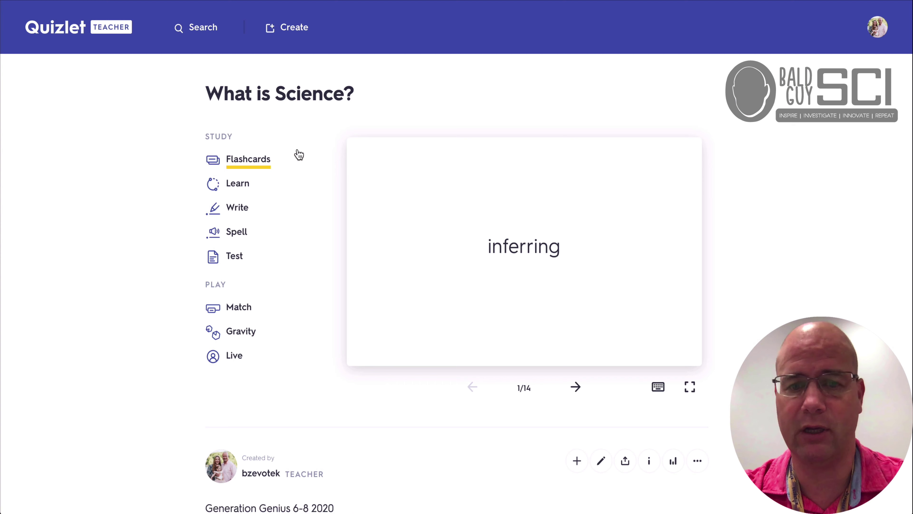
left_click(580, 246)
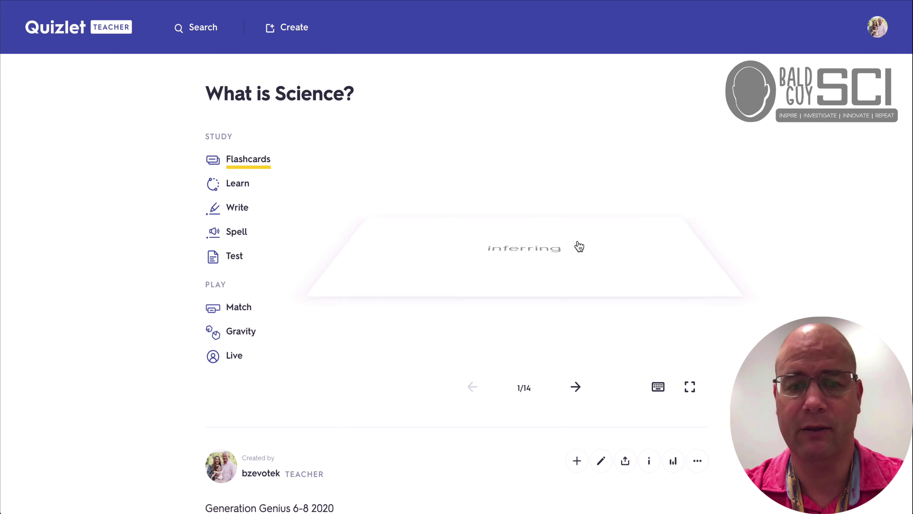
left_click(580, 246)
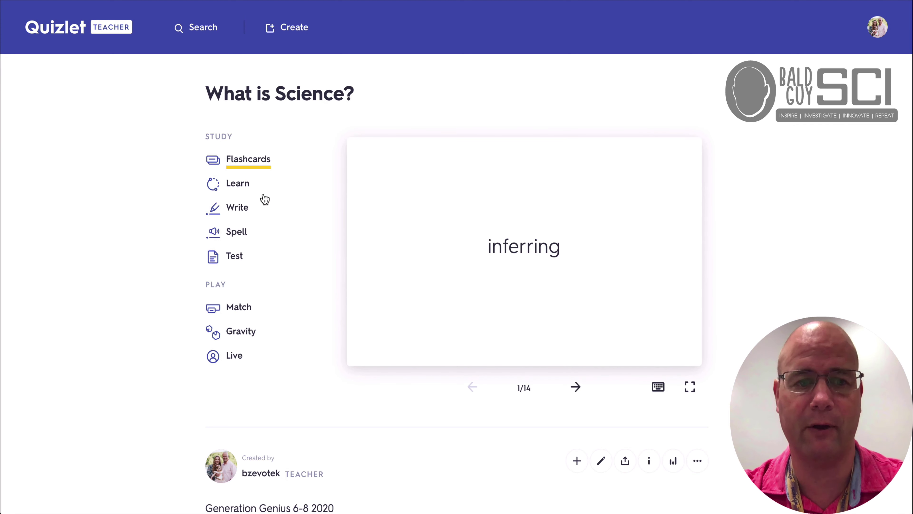
Start Learn mode and answer the first question with 'operational definition'.
left_click(236, 185)
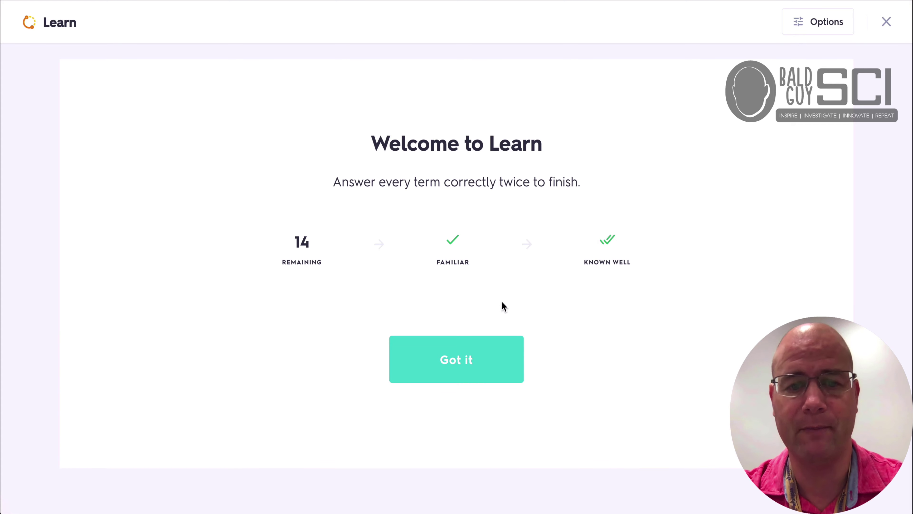
left_click(465, 345)
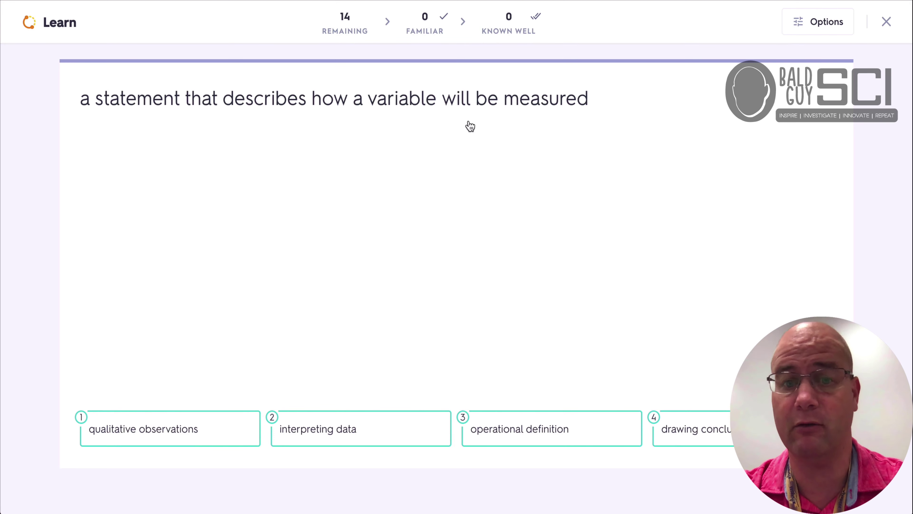
left_click(552, 431)
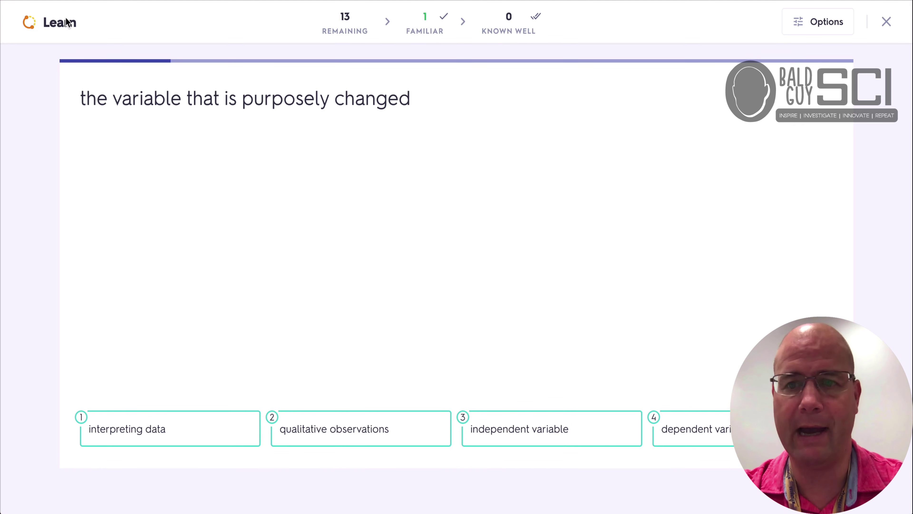
Review the Learn session options, then close them.
left_click(849, 22)
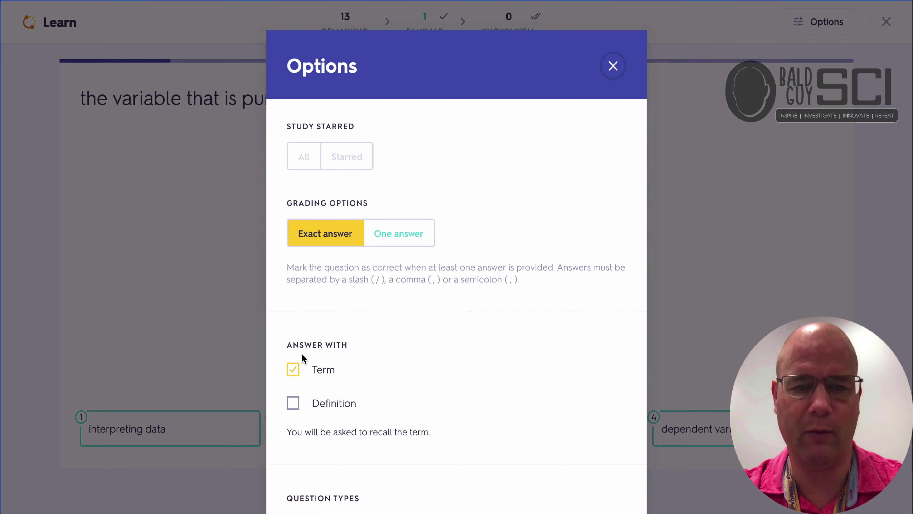
scroll(404, 414, "down", 4)
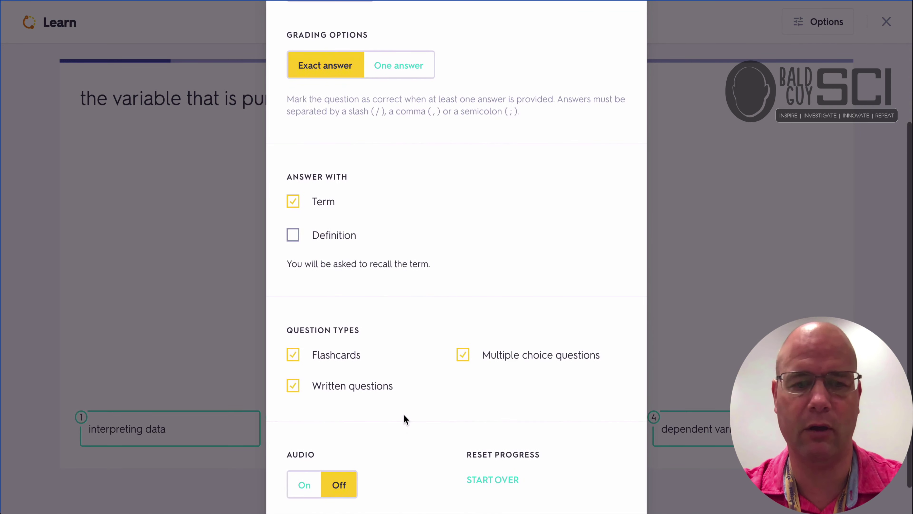
scroll(404, 415, "up", 4)
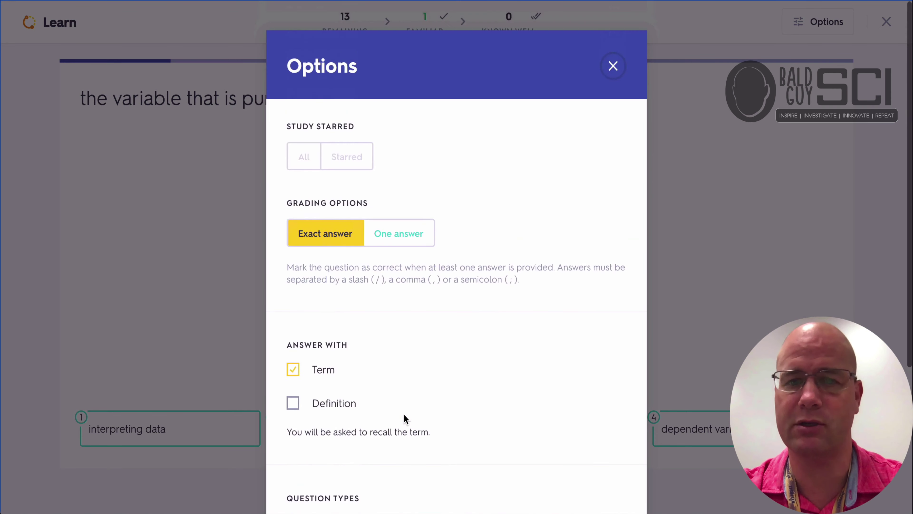
left_click(614, 66)
Switch from Learn to Write mode and answer 'independent variable', which is marked correct.
left_click(886, 22)
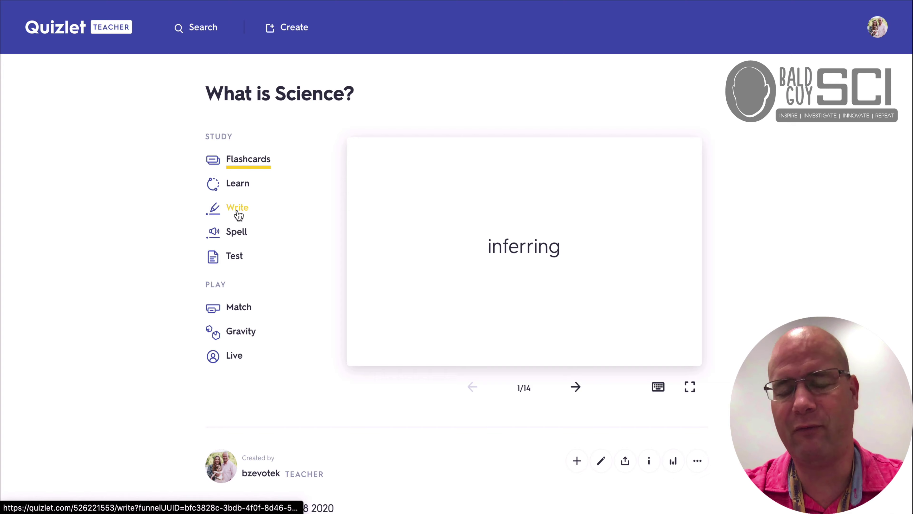
left_click(238, 208)
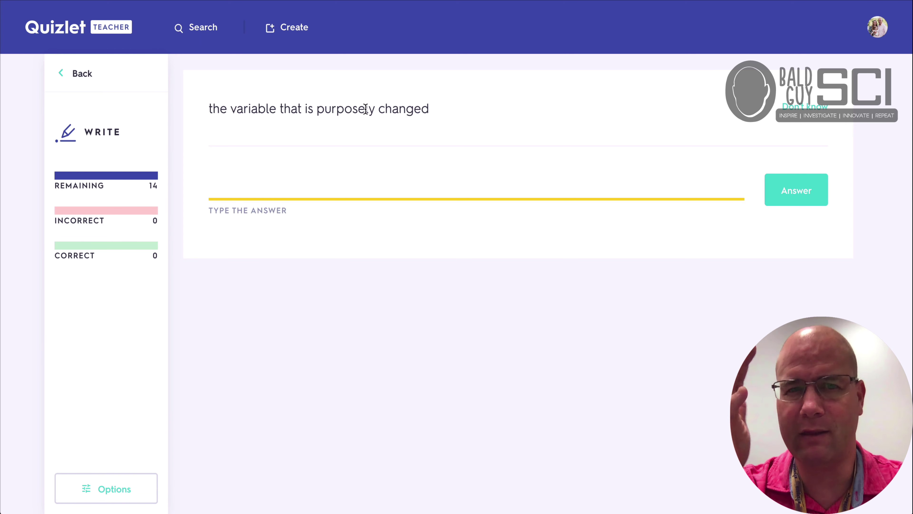
type("inde")
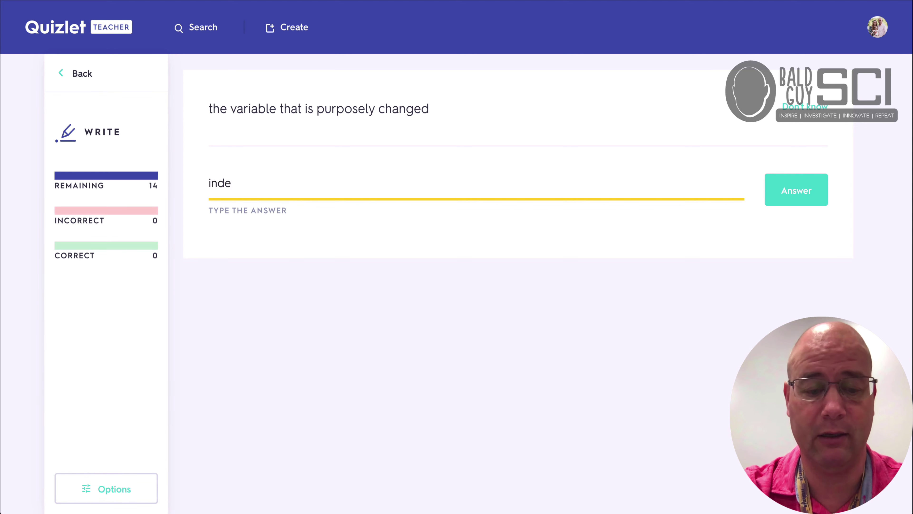
type("pendent va")
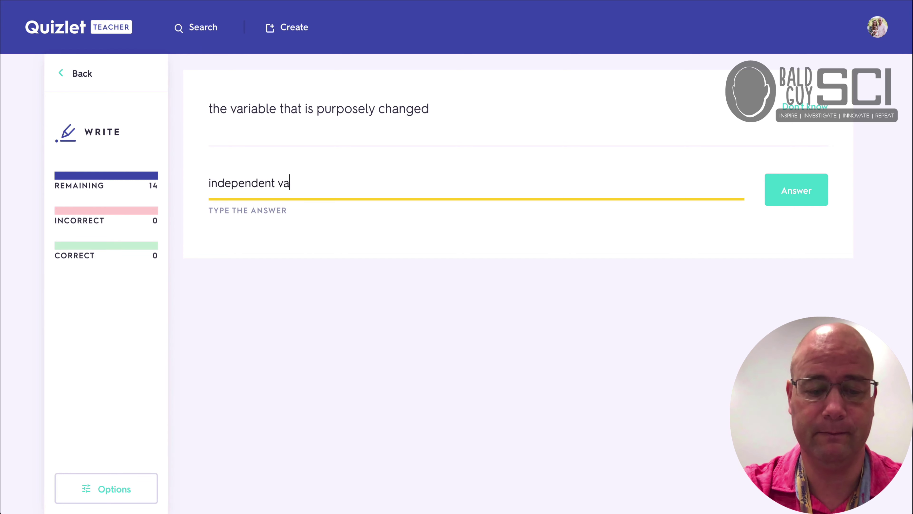
type("riable")
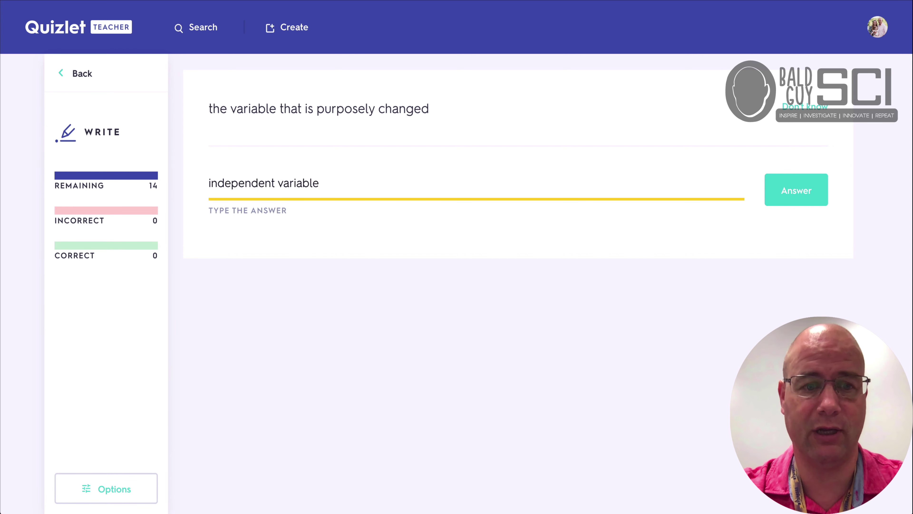
left_click(779, 208)
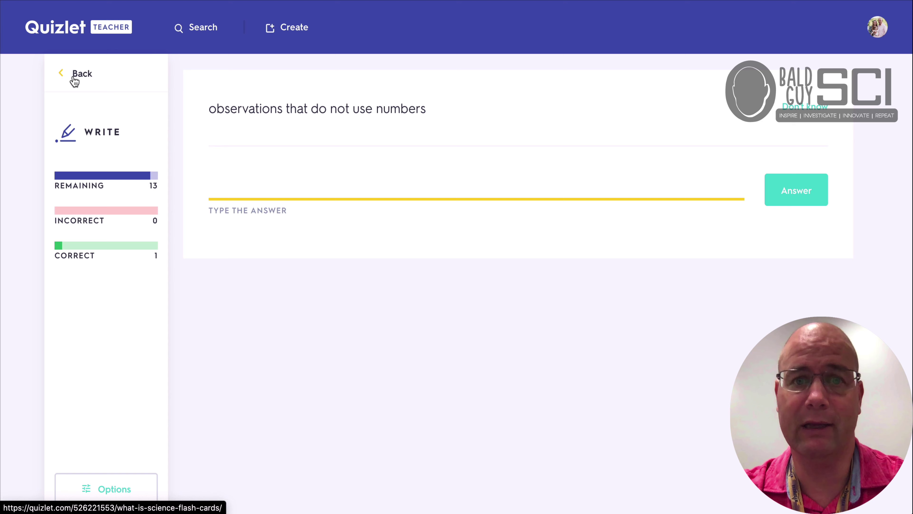
Return to the set page and generate a practice test from the What is Science? set.
left_click(75, 80)
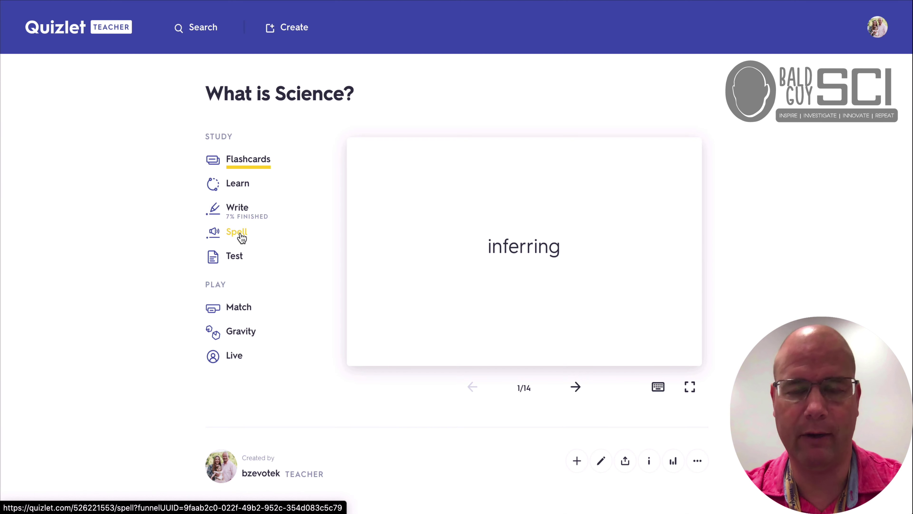
scroll(242, 238, "down", 3)
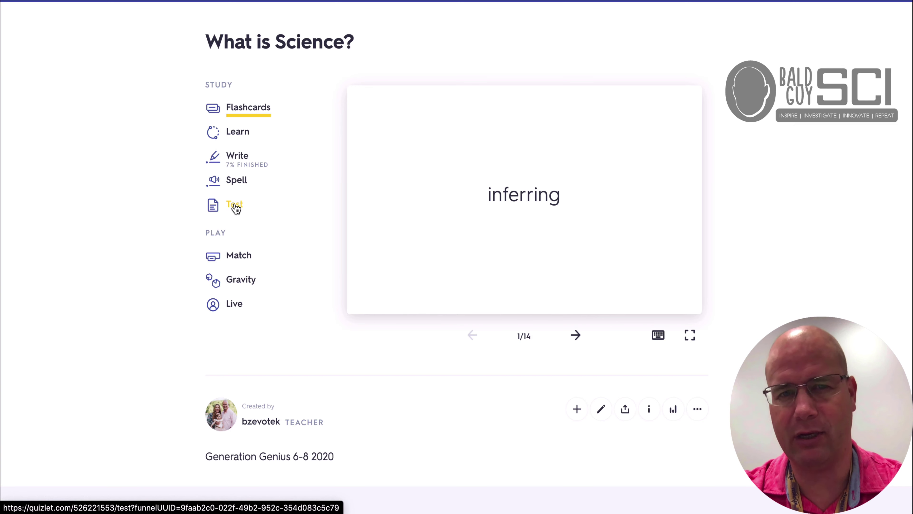
left_click(235, 205)
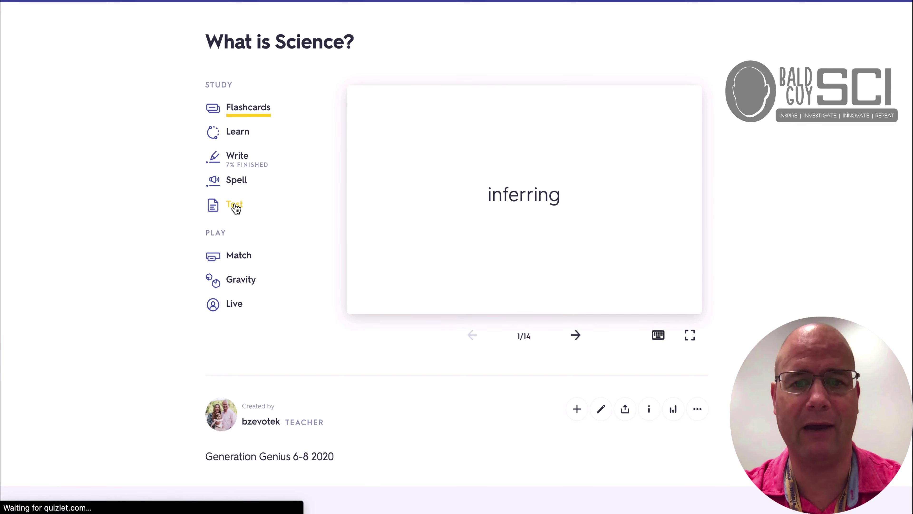
scroll(412, 225, "down", 3)
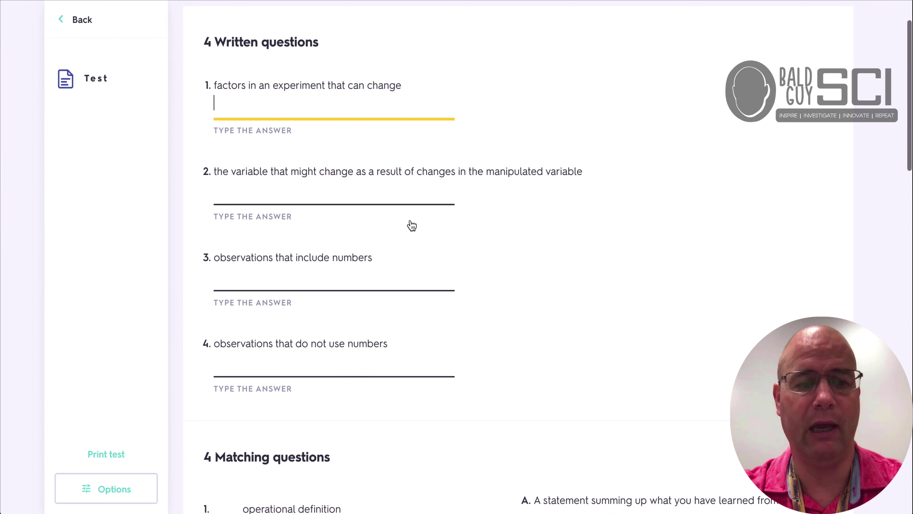
Toggle off written, matching and true/false questions in the test options, then close the panel.
left_click(102, 489)
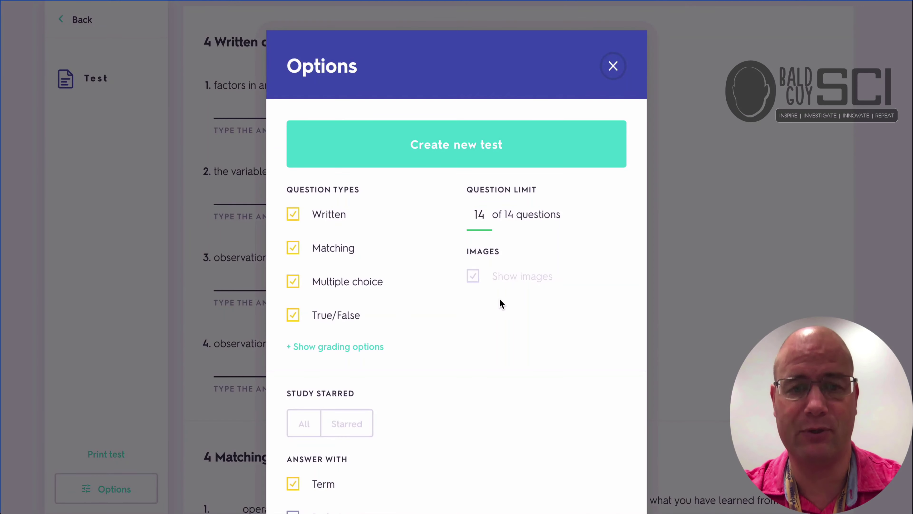
left_click(294, 215)
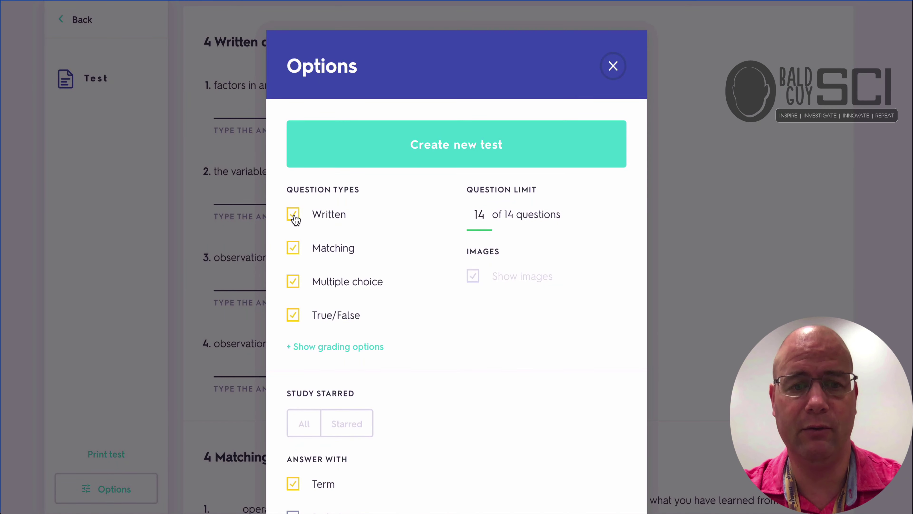
left_click(293, 252)
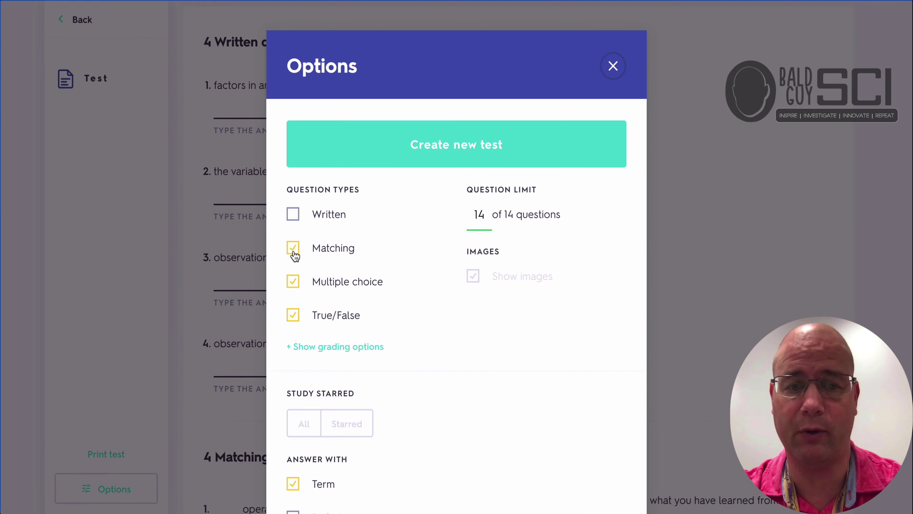
left_click(293, 315)
scroll(477, 373, "down", 1)
scroll(477, 372, "down", 3)
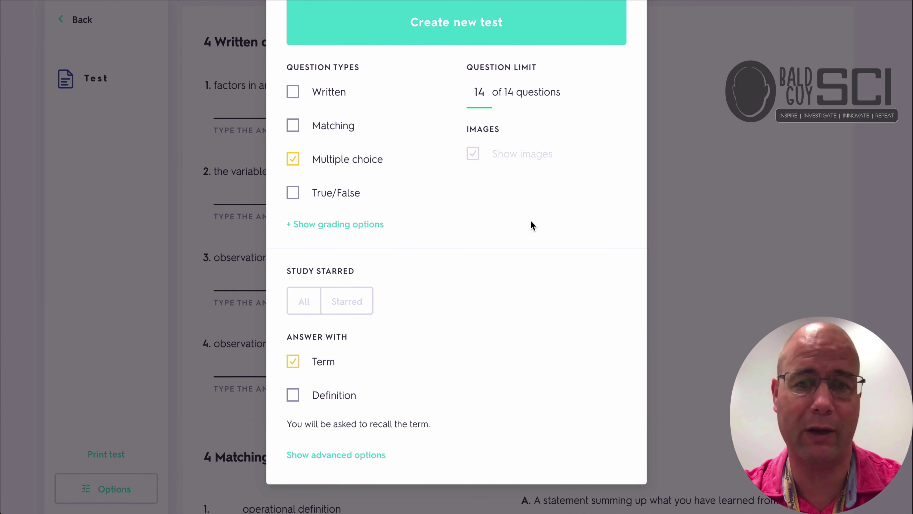
scroll(480, 284, "up", 3)
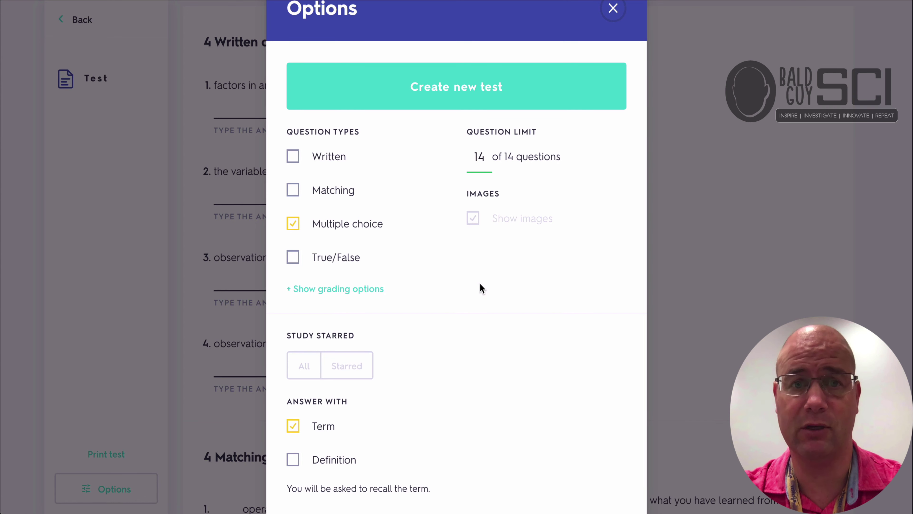
scroll(522, 238, "up", 2)
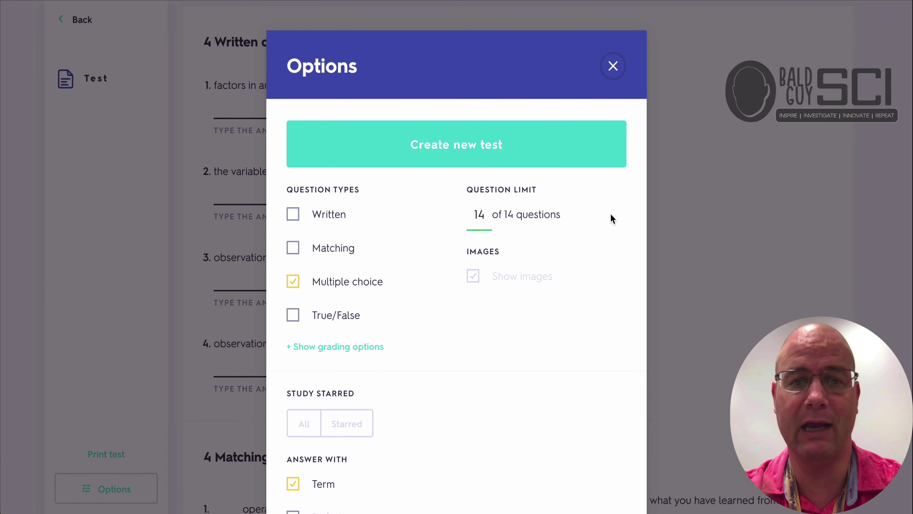
left_click(613, 65)
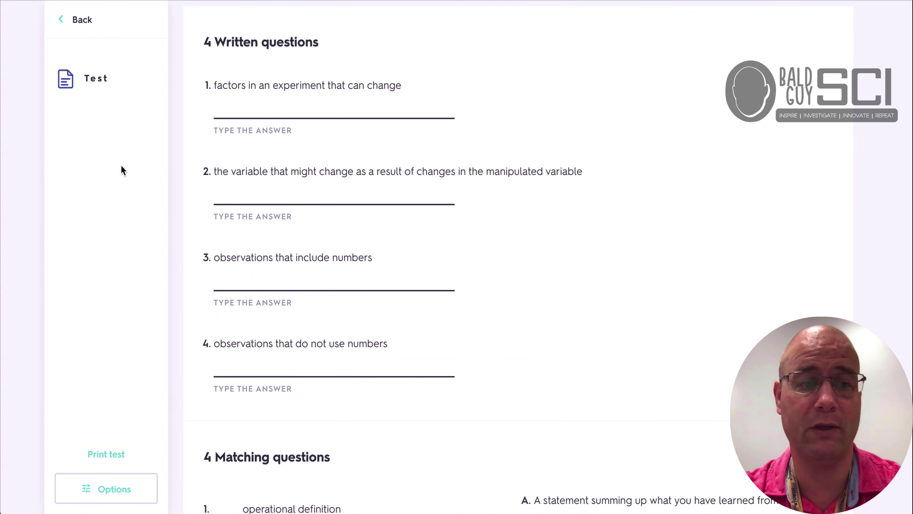
Play a short Match round, dragging the making models card, then return to the set page.
left_click(70, 26)
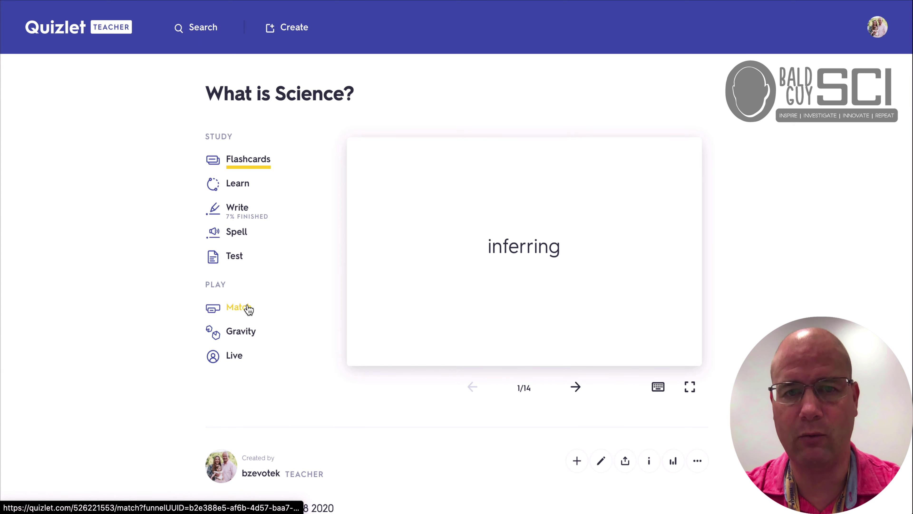
left_click(248, 308)
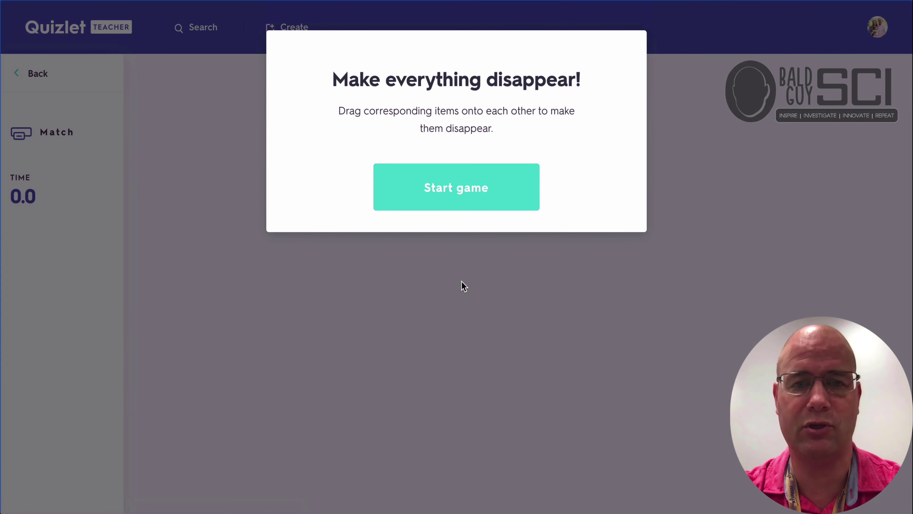
left_click(478, 196)
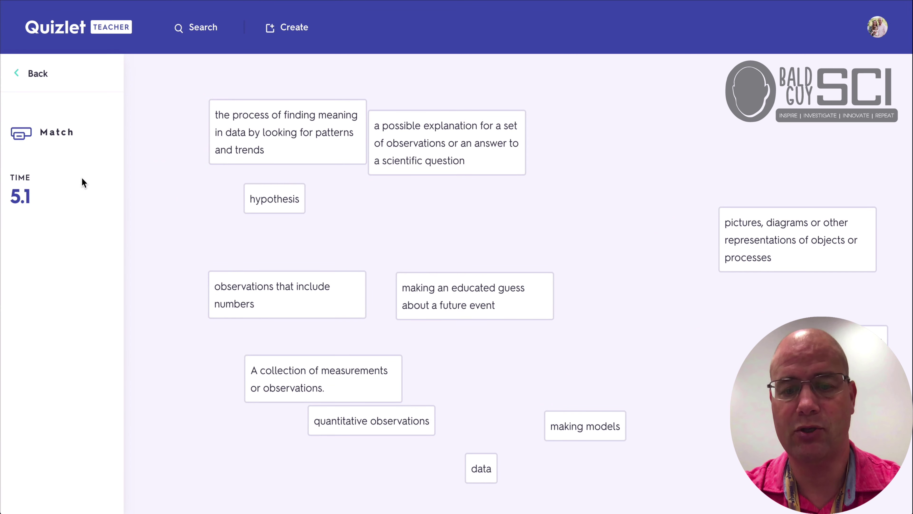
left_click_drag(617, 423, 510, 277)
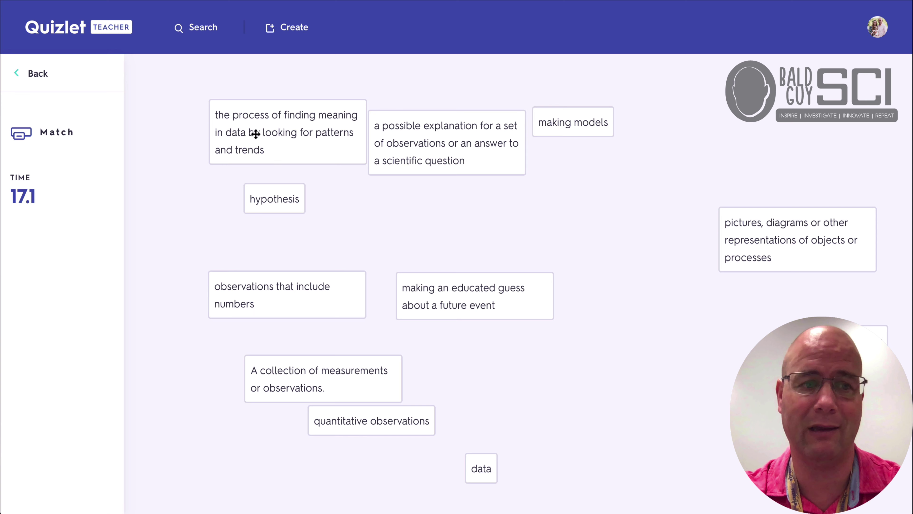
left_click(40, 78)
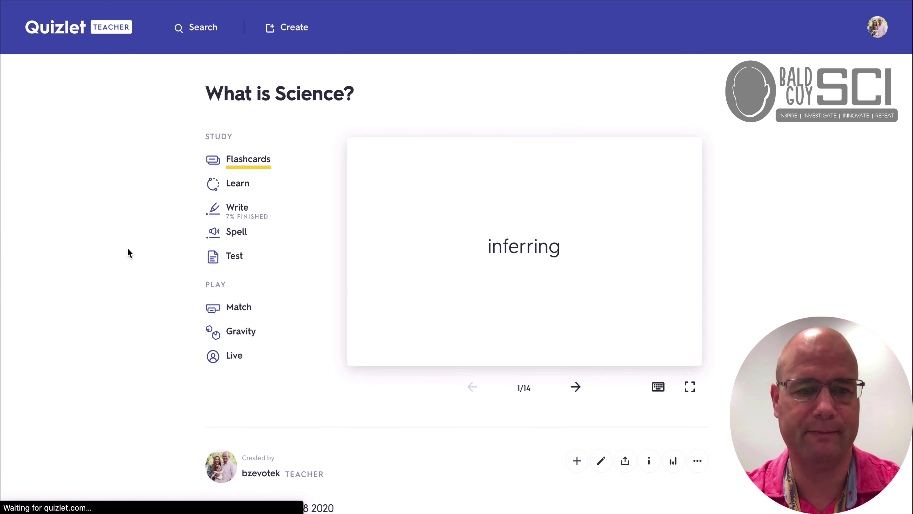
left_click(256, 335)
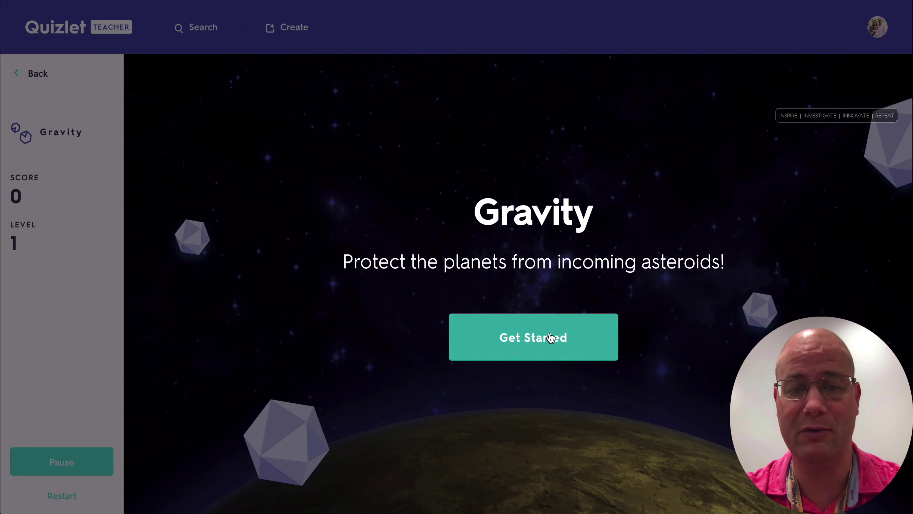
left_click(551, 338)
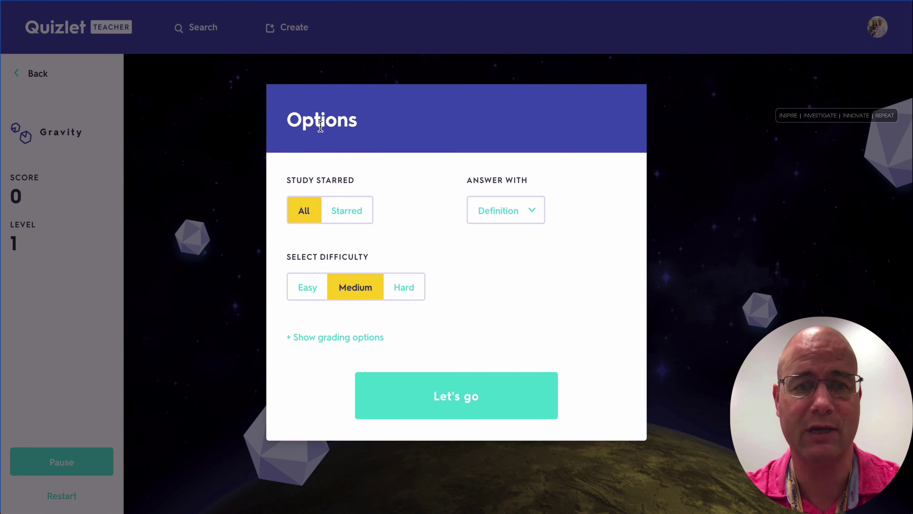
left_click(491, 391)
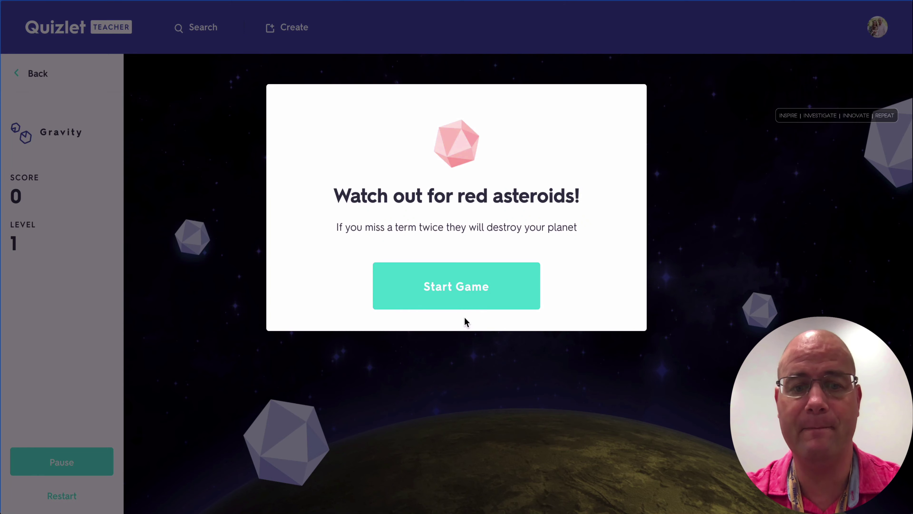
left_click(444, 269)
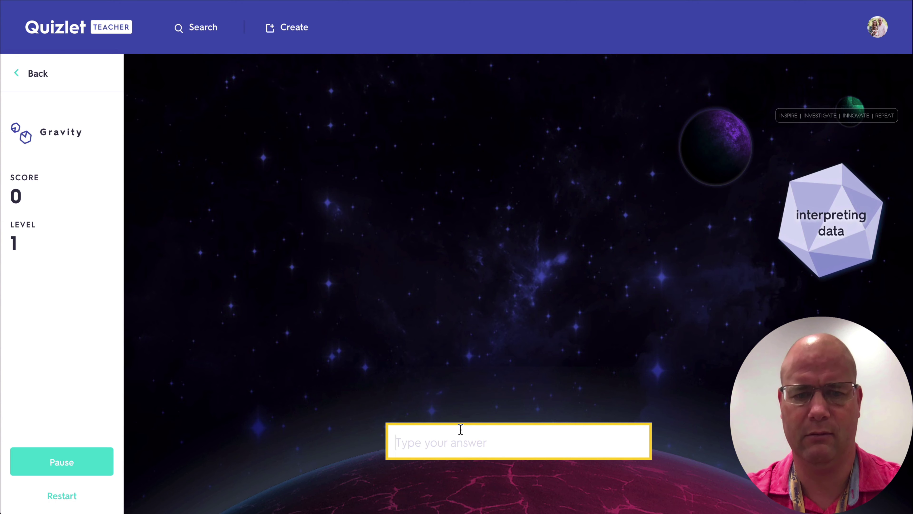
key("super+bracketleft")
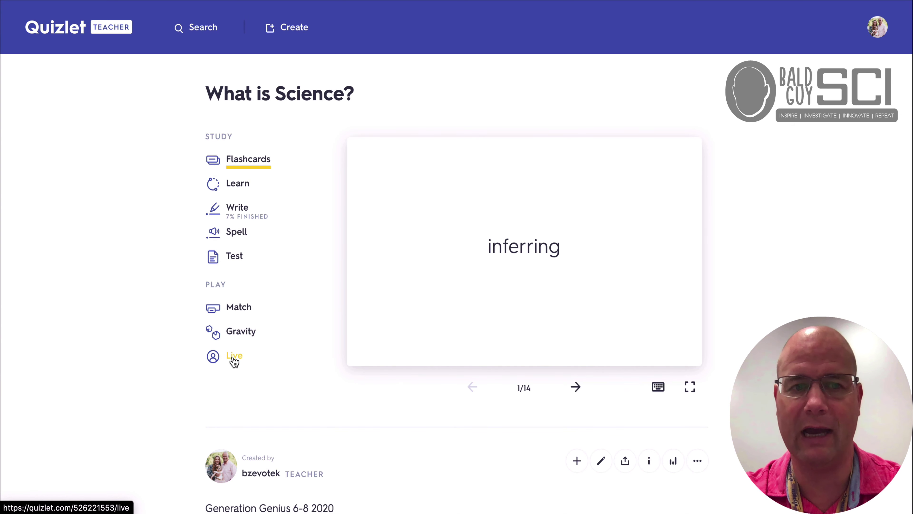
Open Quizlet Live for the set, start creating a game, then return to the welcome page.
left_click(233, 358)
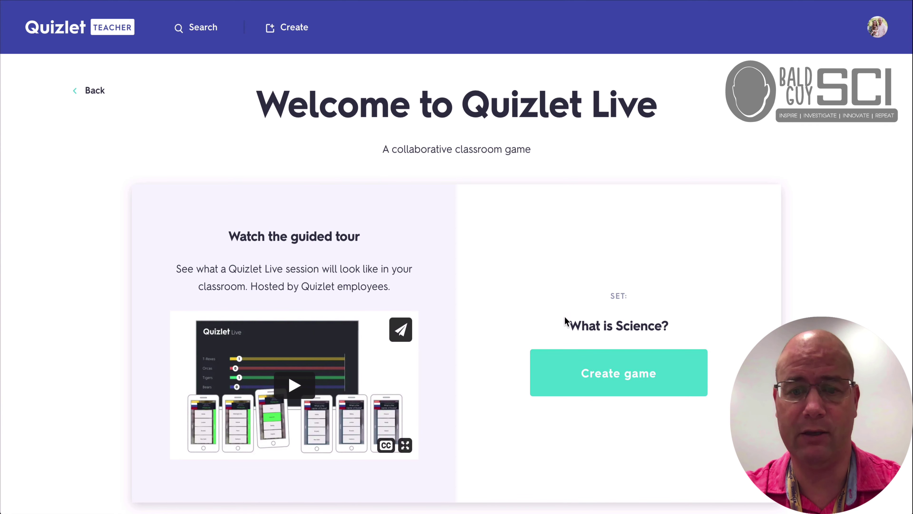
left_click(616, 389)
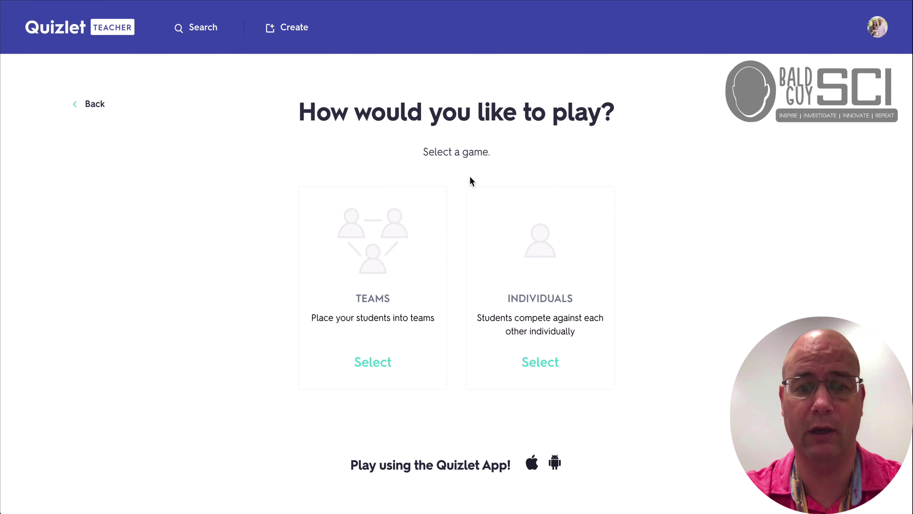
left_click(89, 105)
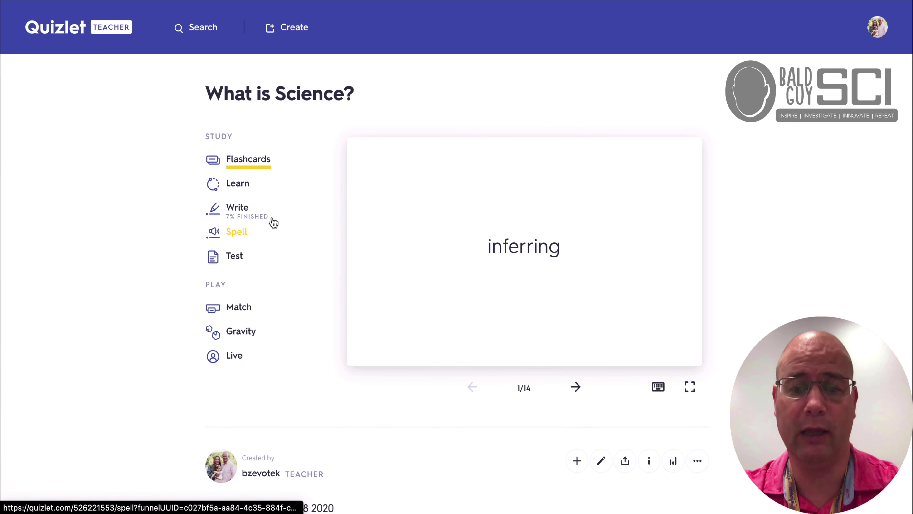
Scroll the set page down and back up to locate the class progress icon.
scroll(393, 346, "down", 3)
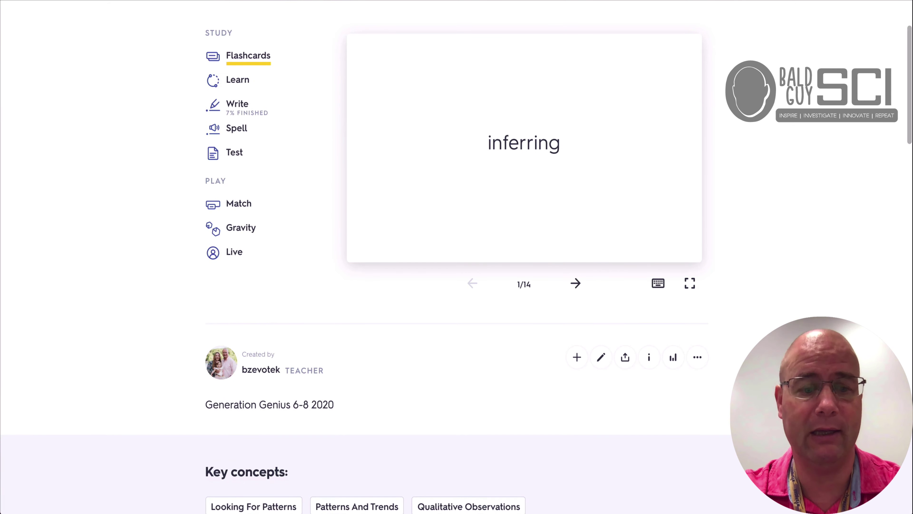
scroll(331, 284, "up", 3)
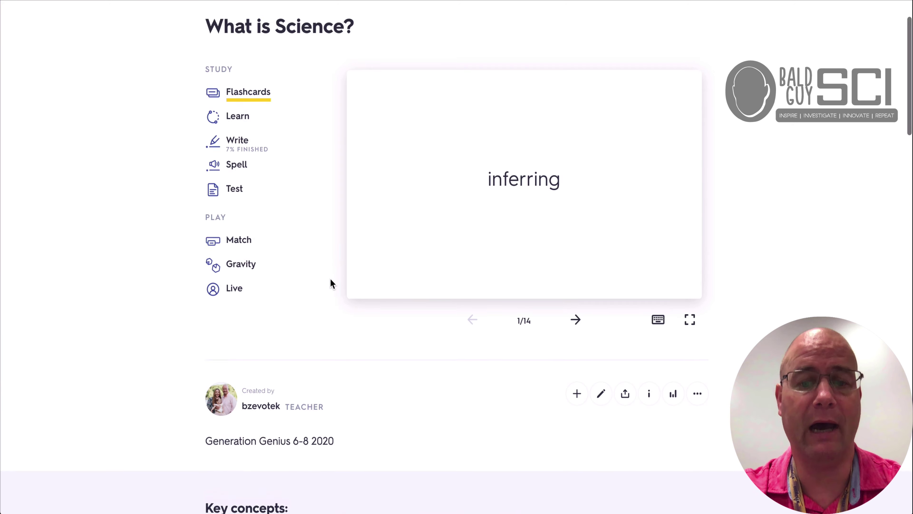
scroll(326, 169, "up", 2)
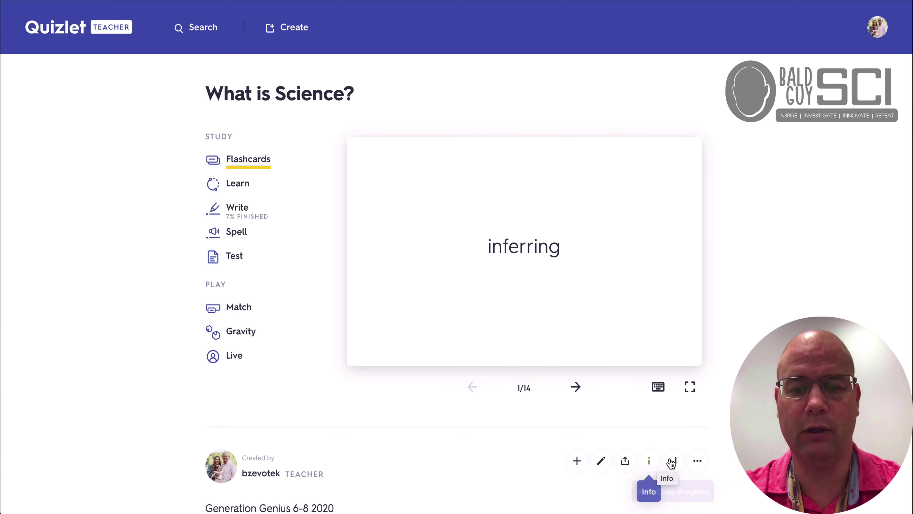
Add the set to 1st Period Science Z via the class progress icon, opening its progress page.
left_click(673, 462)
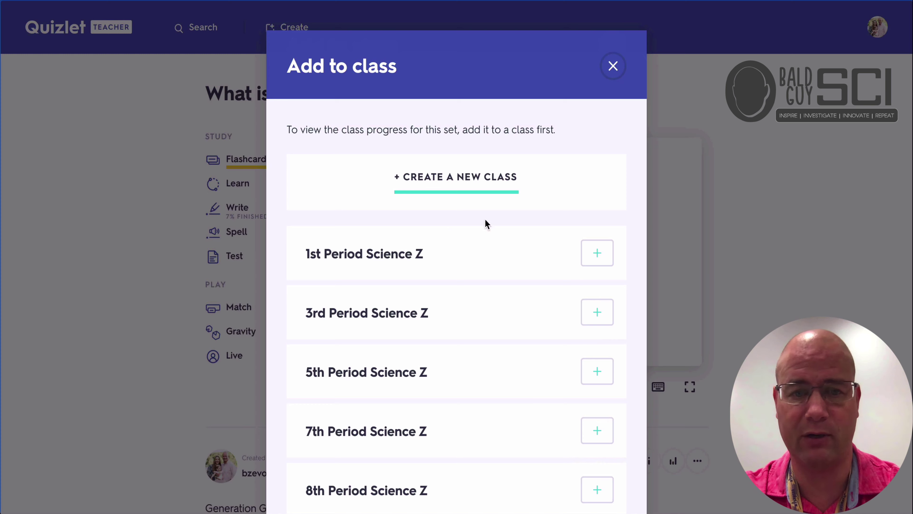
scroll(491, 271, "down", 1)
left_click(593, 252)
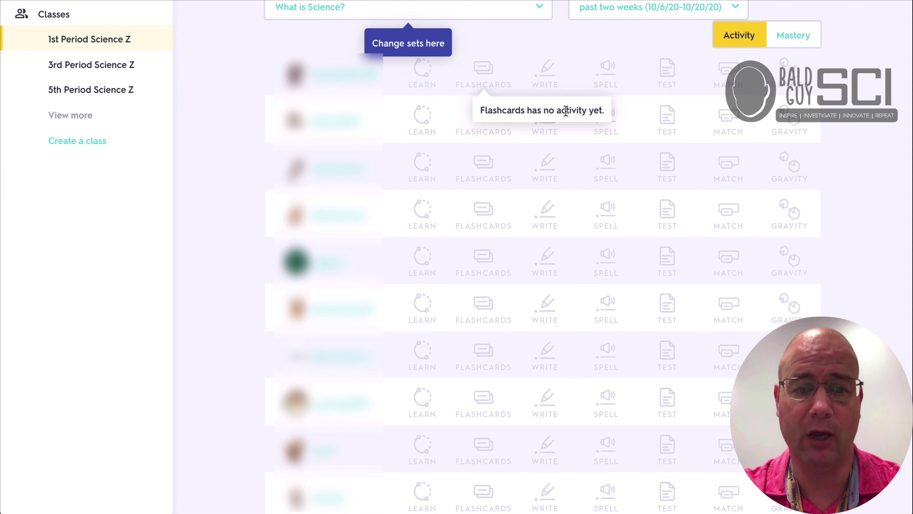
Switch to the Mastery view, scroll the term list, then swipe back to the set page.
left_click(799, 35)
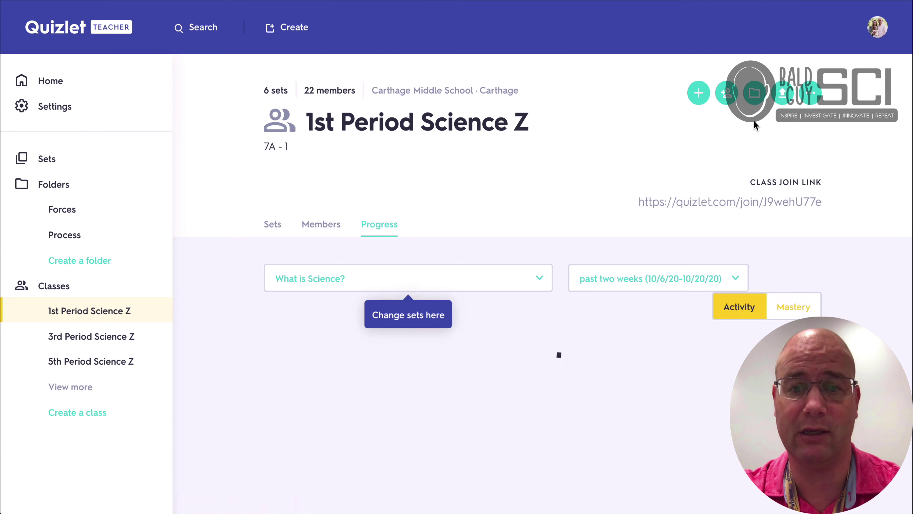
scroll(596, 267, "down", 5)
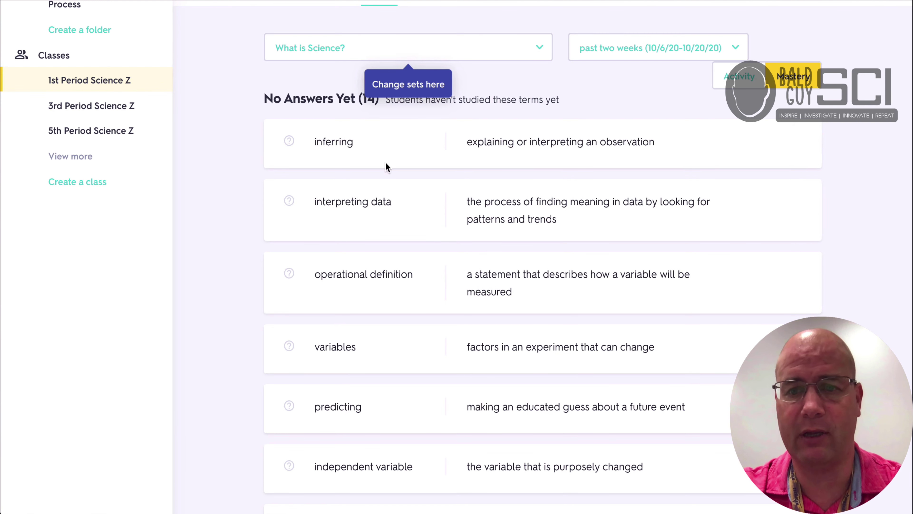
scroll(499, 244, "down", 1)
scroll(496, 239, "left", 5)
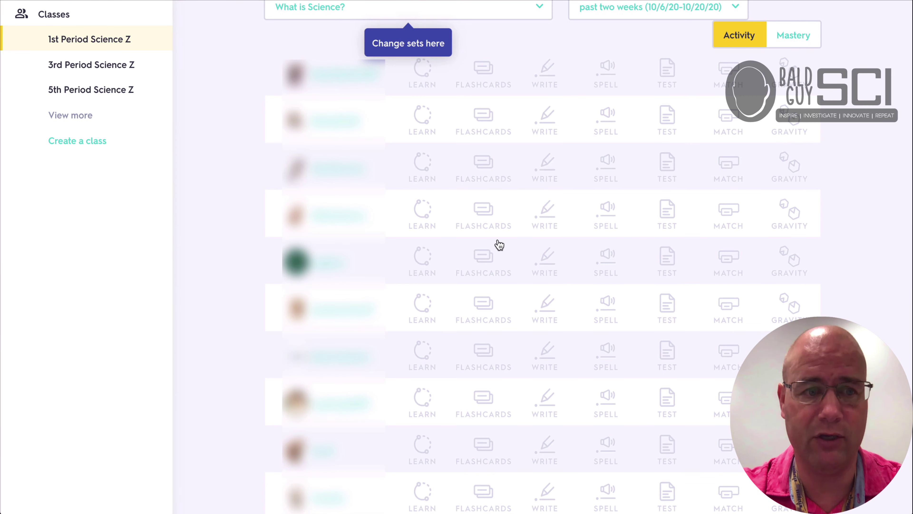
scroll(360, 288, "left", 5)
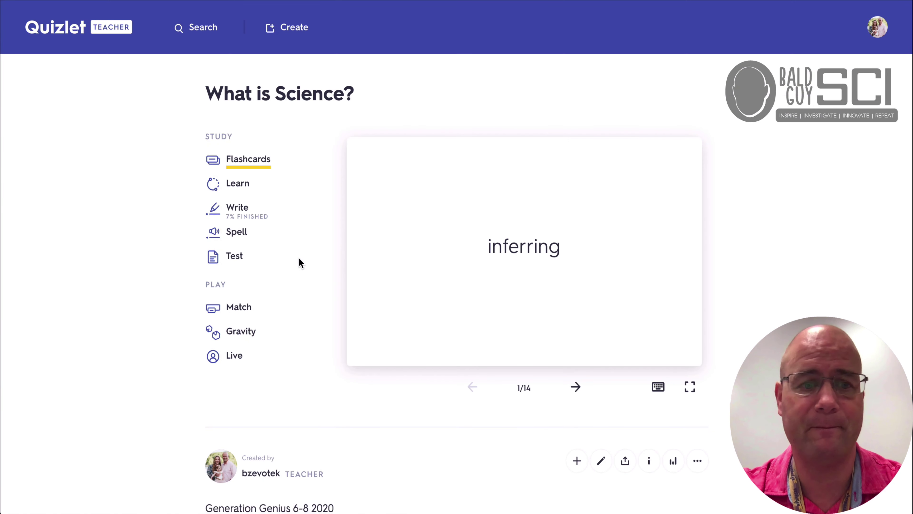
Scroll through the What is Science? set page, then swipe back to the Quizlet Live welcome page.
scroll(290, 263, "down", 3)
scroll(295, 230, "down", 2)
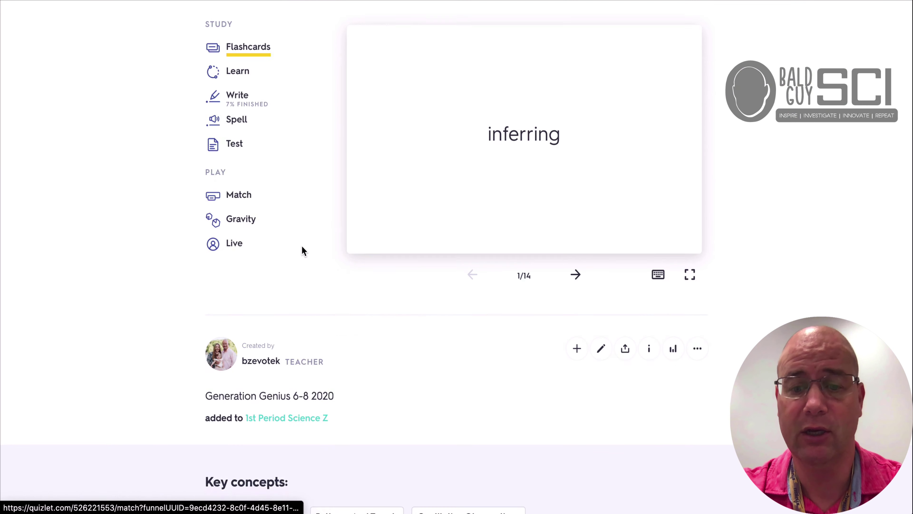
scroll(499, 305, "up", 3)
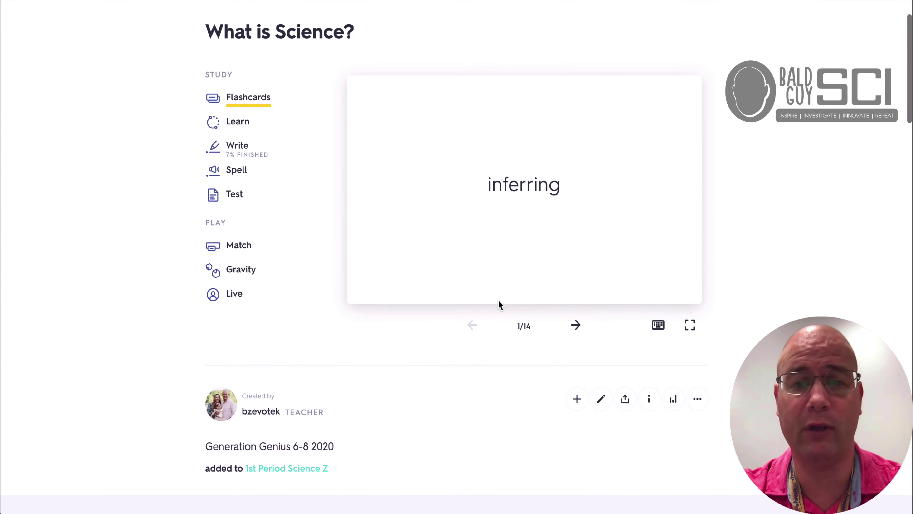
scroll(216, 143, "left", 5)
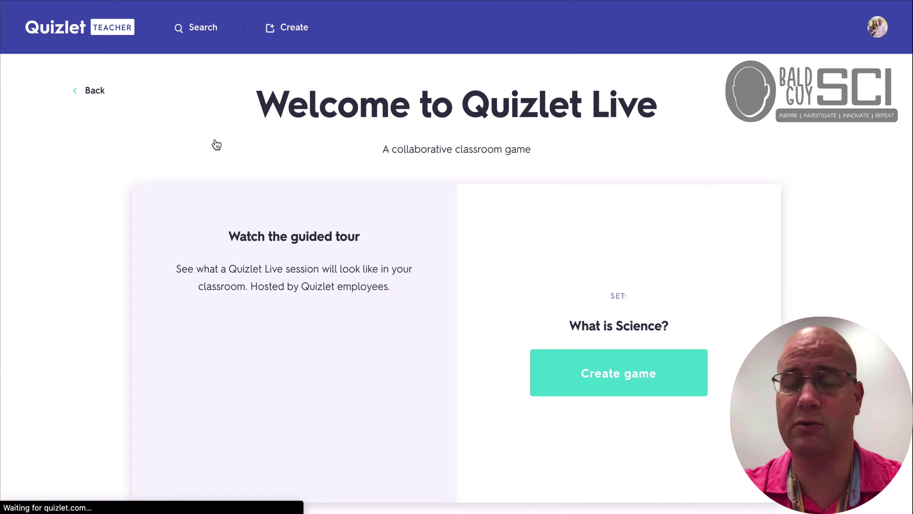